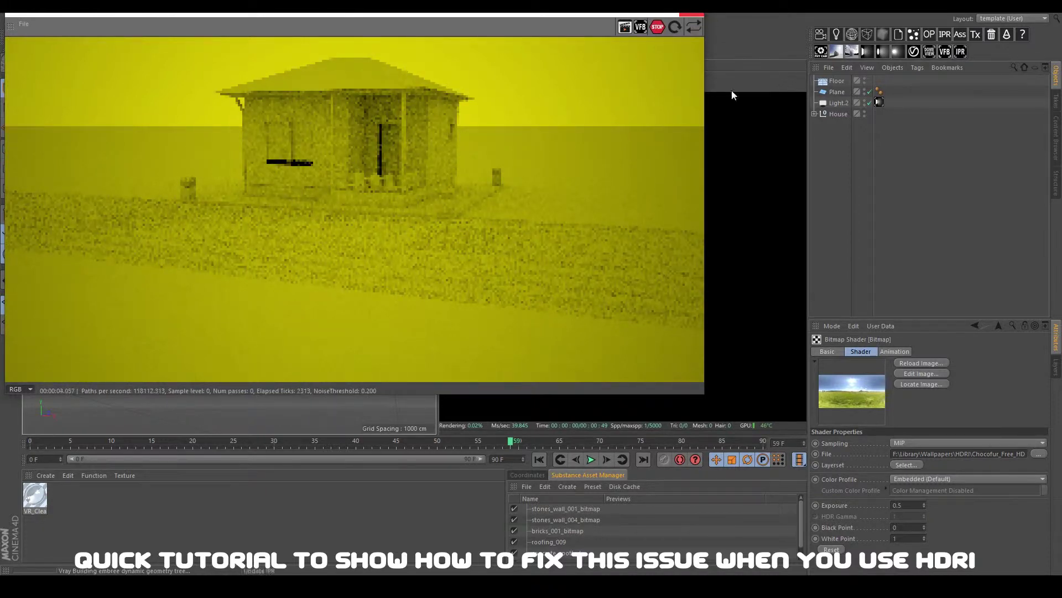
# - Replace Light.2 with a V-Ray Dome light that has Spherical Dome and Use Texture enabled
pyautogui.click(1002, 453)
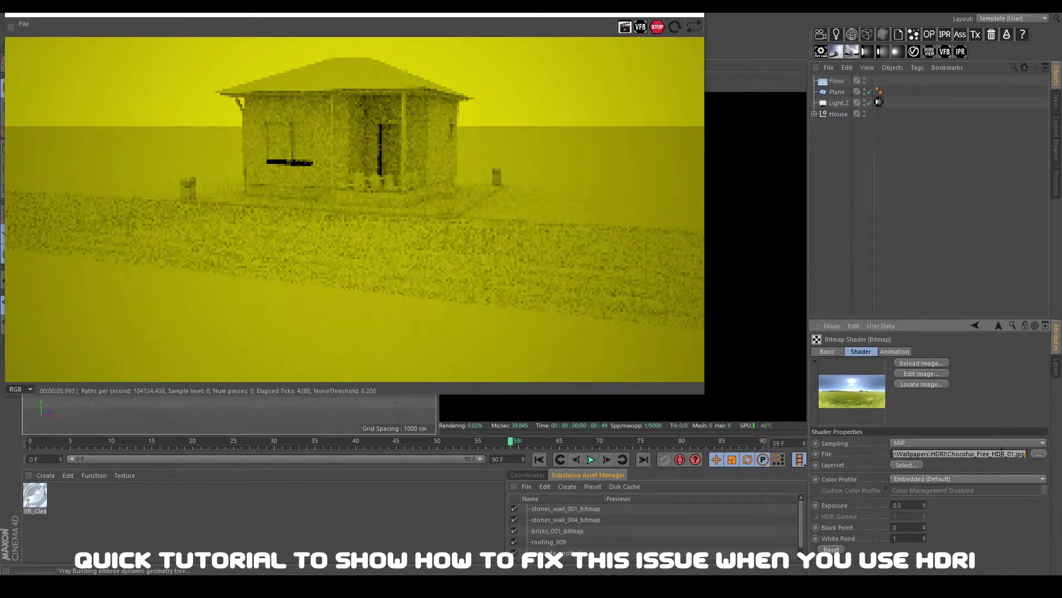
pyautogui.click(838, 104)
pyautogui.press('Delete')
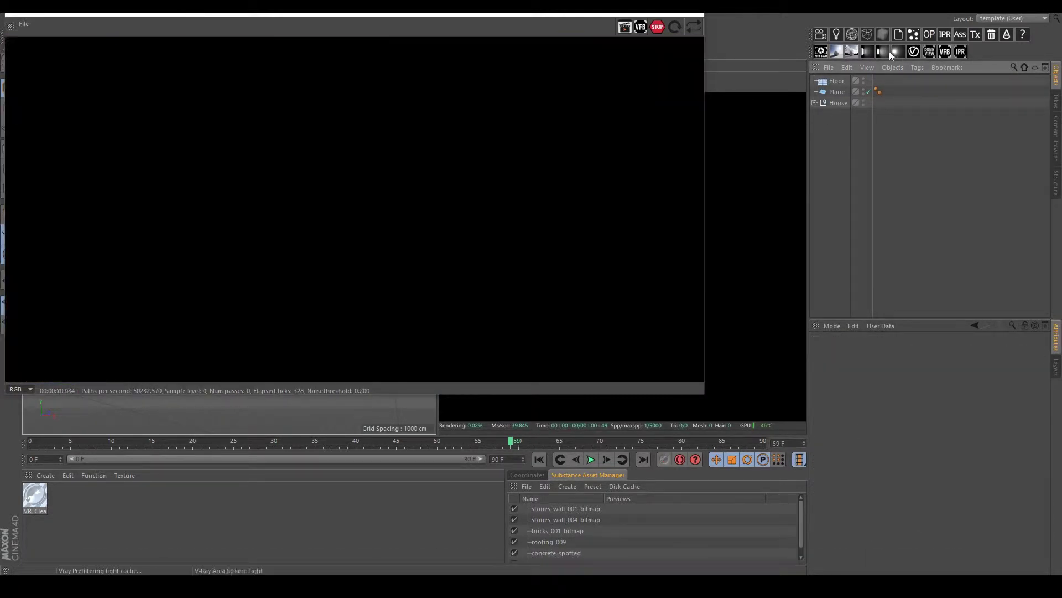
pyautogui.click(851, 54)
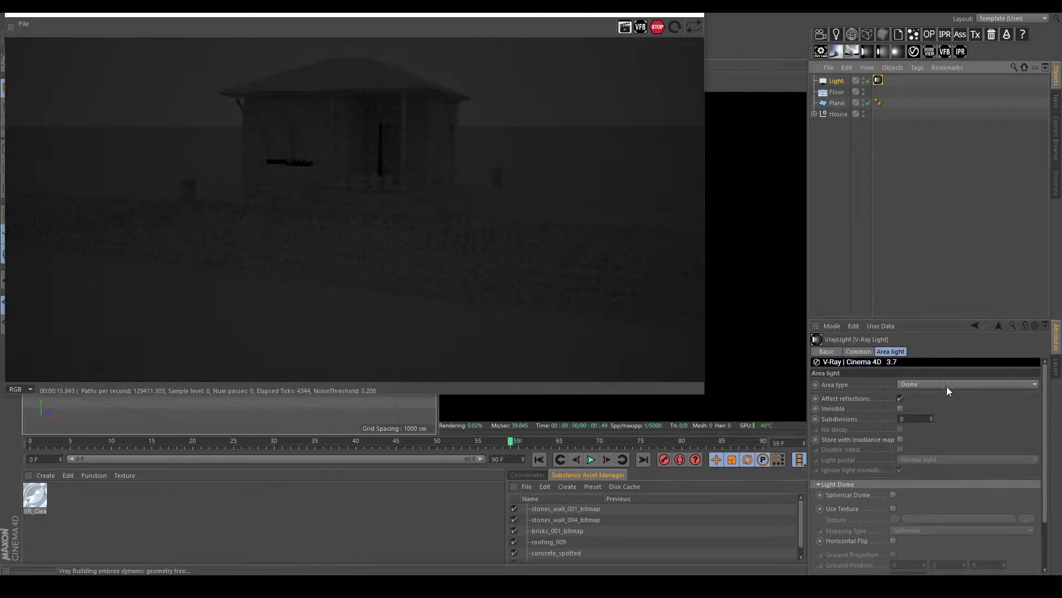
pyautogui.click(893, 494)
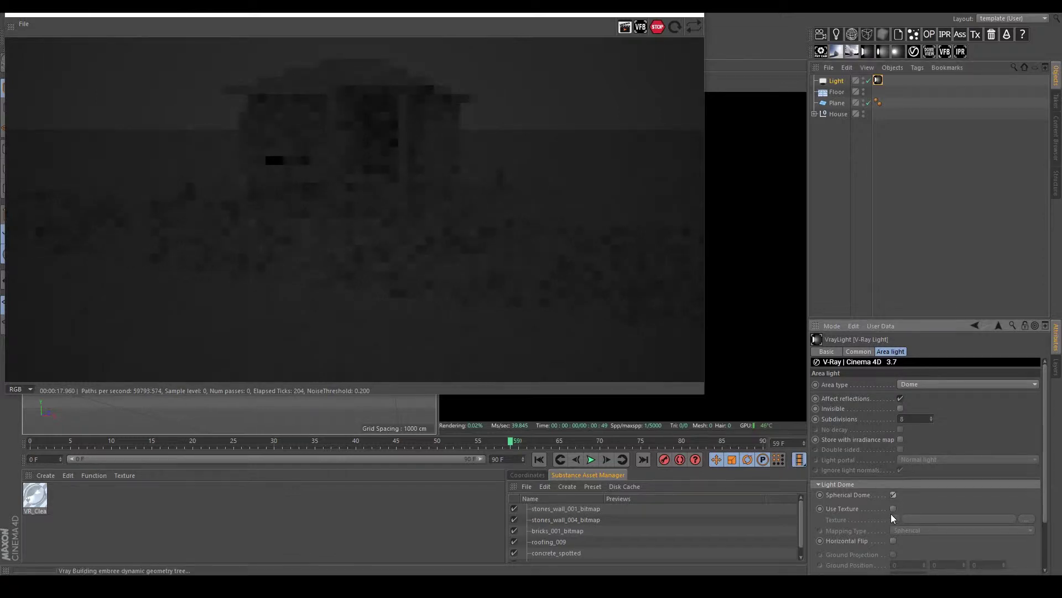
pyautogui.click(892, 509)
# - Load Chocofur_Free_HDR_01 from F:\Library\Wallpapers\HDRI as the dome texture
pyautogui.click(894, 519)
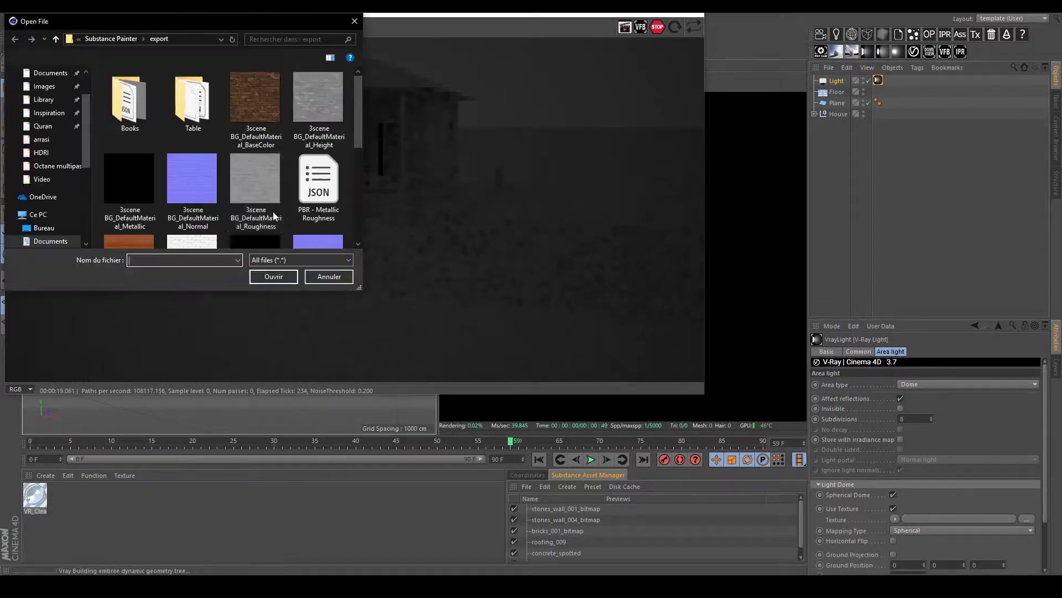
pyautogui.scroll(-1, 62, 174)
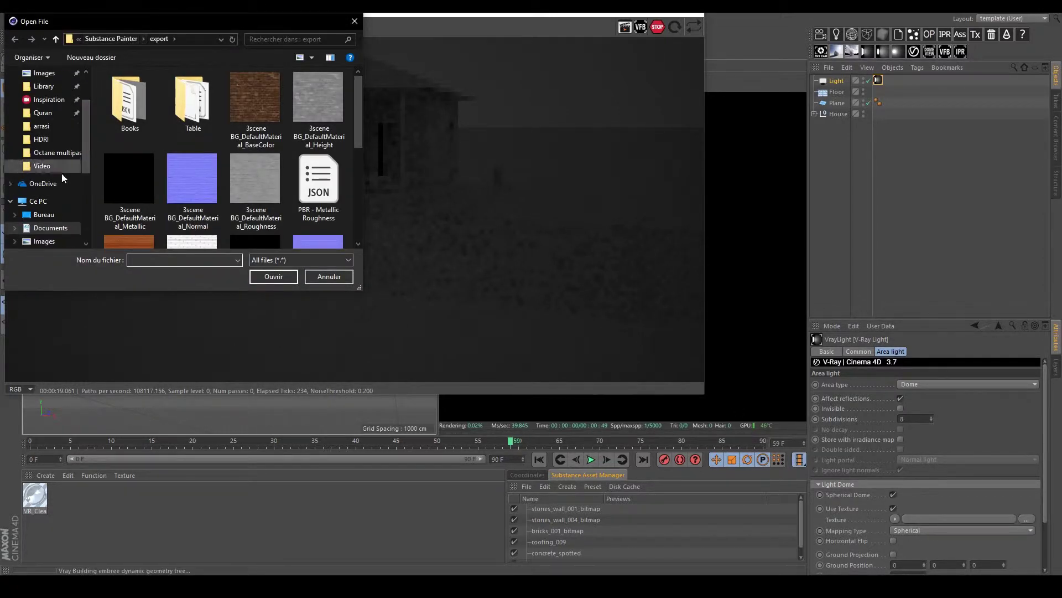
pyautogui.scroll(-1, 56, 210)
pyautogui.scroll(-1, 49, 231)
pyautogui.scroll(-2, 50, 232)
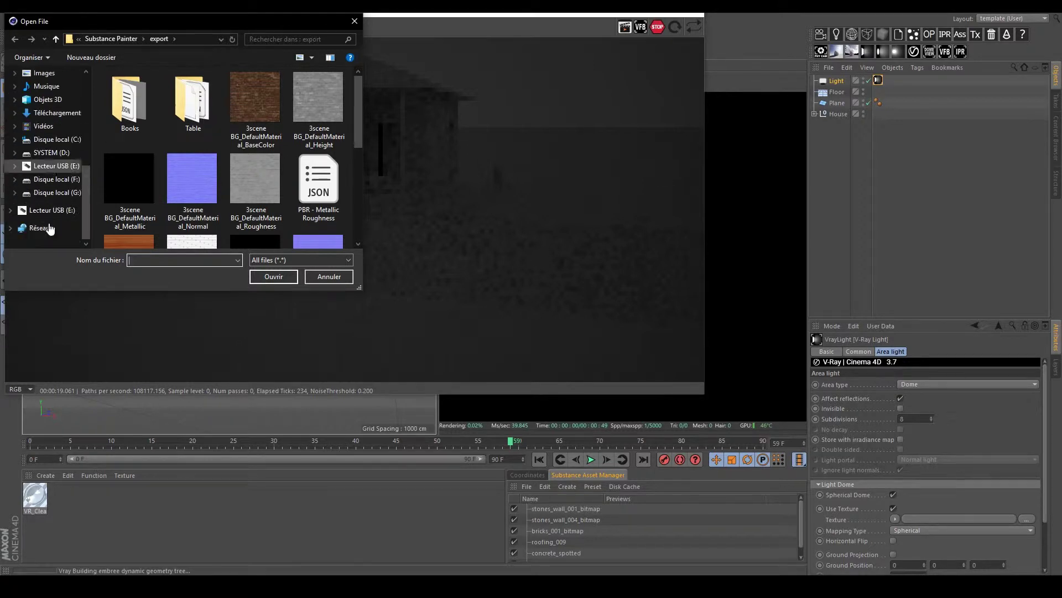
pyautogui.click(56, 178)
pyautogui.doubleClick(124, 113)
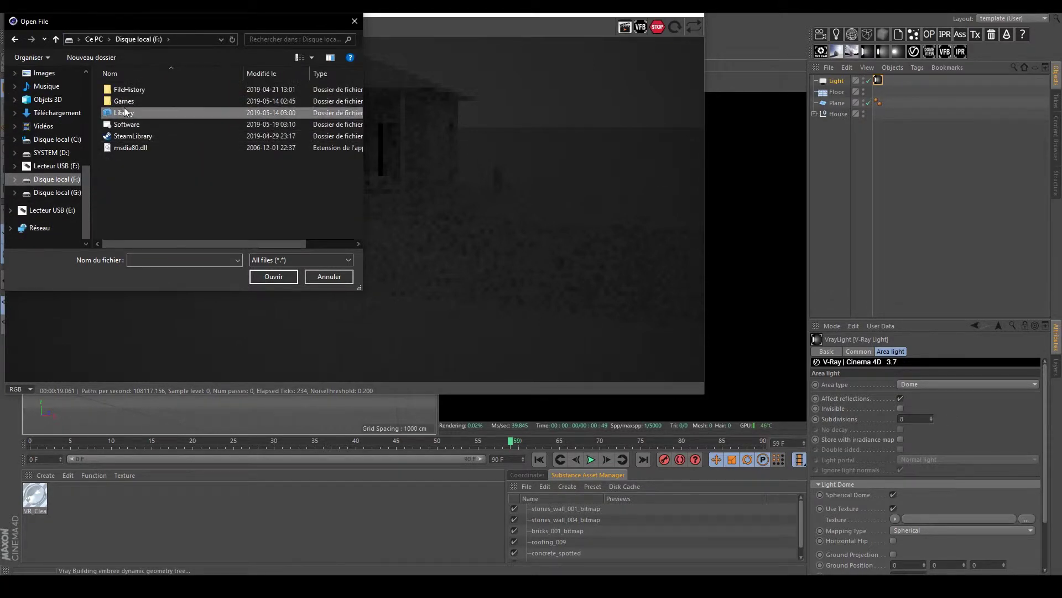
pyautogui.scroll(-1, 133, 181)
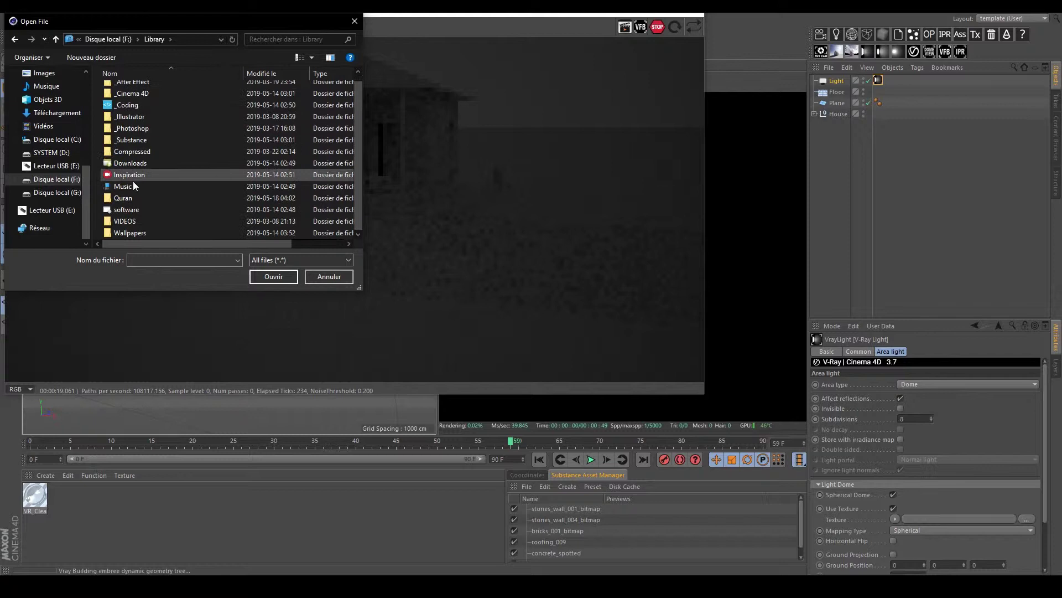
pyautogui.doubleClick(127, 234)
pyautogui.doubleClick(127, 137)
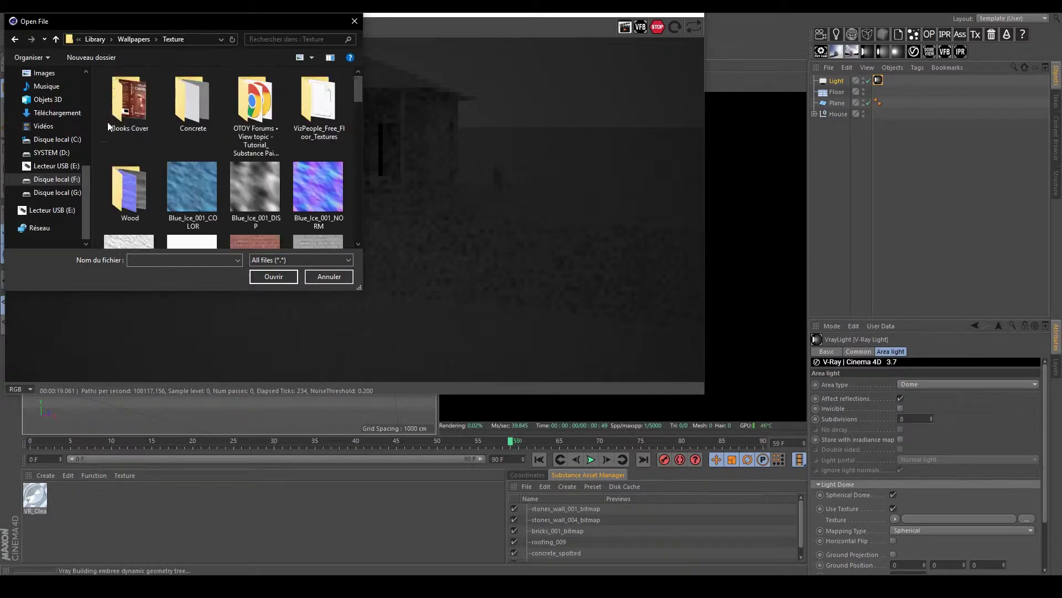
pyautogui.click(13, 40)
pyautogui.doubleClick(124, 84)
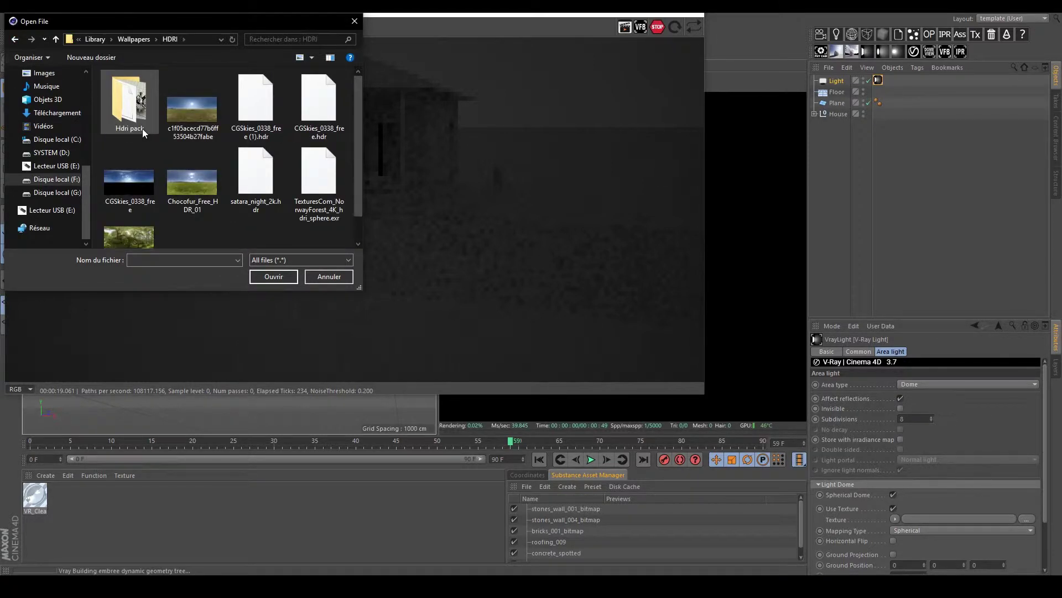
pyautogui.doubleClick(194, 183)
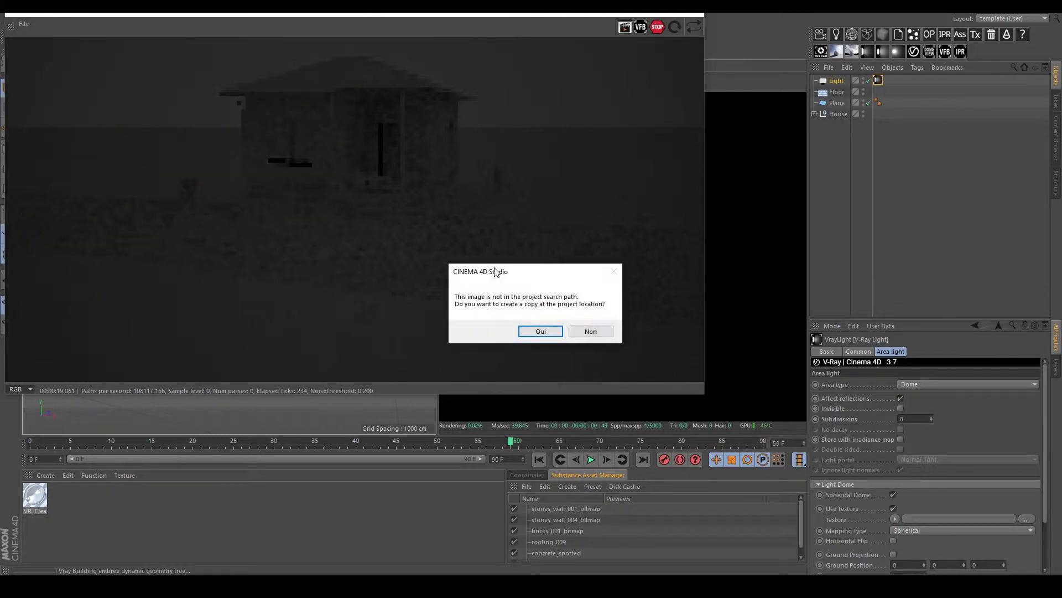
# - Accept the copy-to-project prompt and bring back the V-Ray render window showing the yellow-tinted house
pyautogui.click(591, 332)
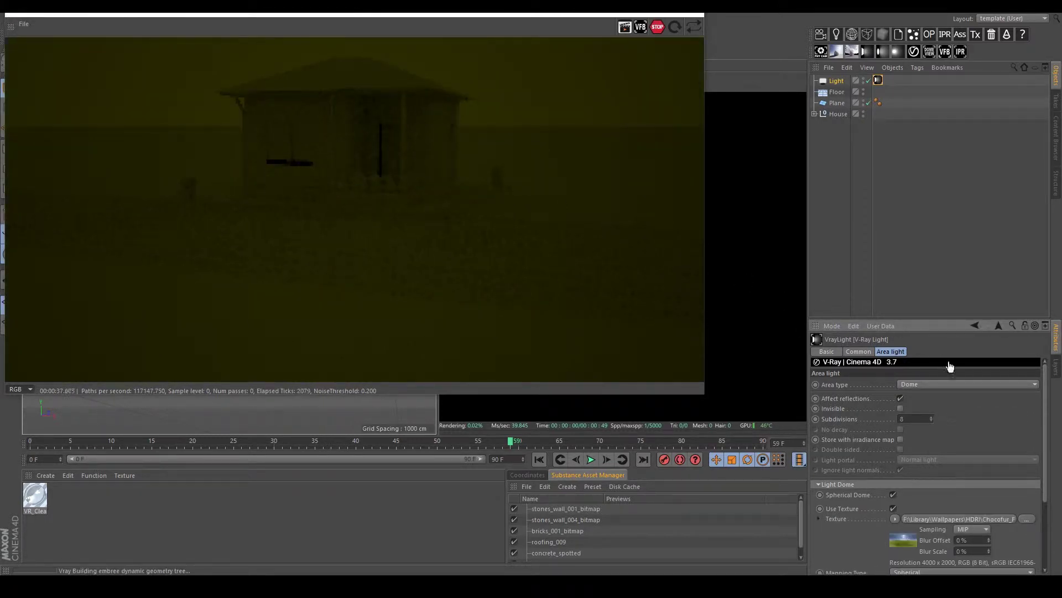
pyautogui.scroll(-3, 935, 437)
pyautogui.scroll(-2, 913, 442)
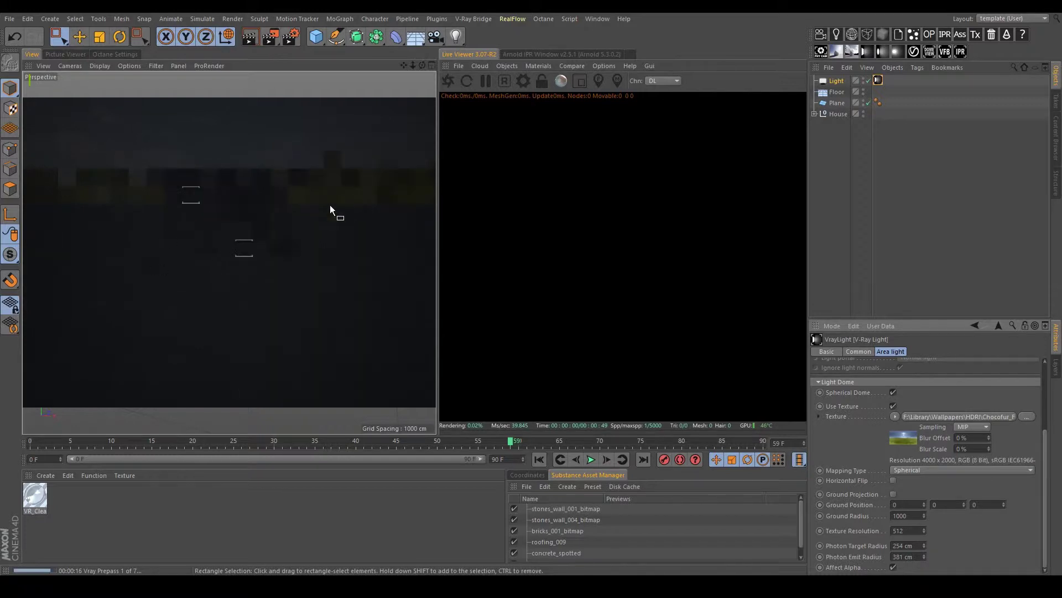
pyautogui.click(224, 536)
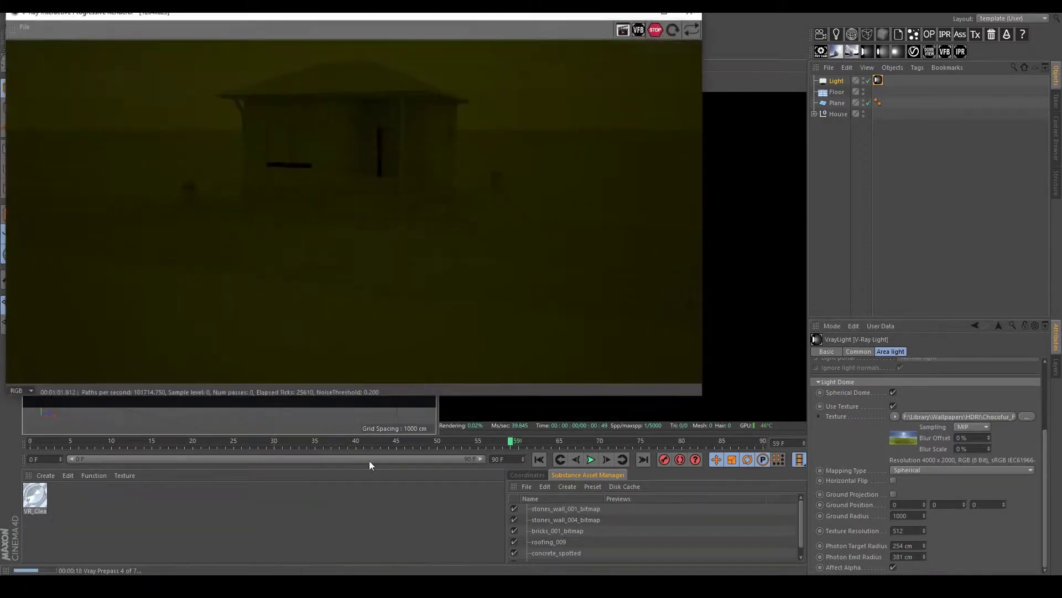
# - Reload Chocofur_Free_HDR_01 as the dome texture and bring up its shader choices
pyautogui.click(985, 417)
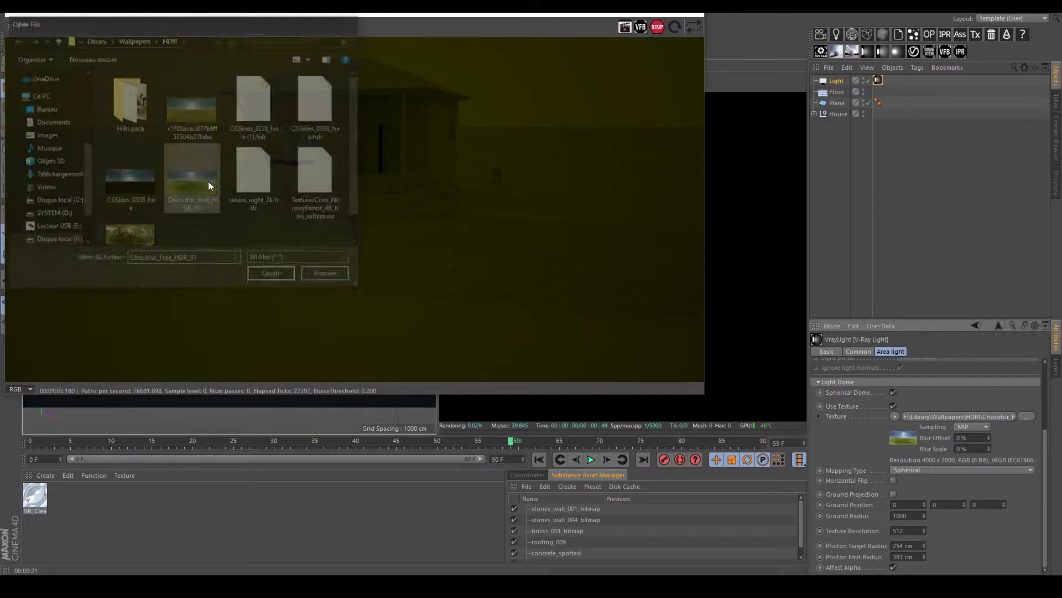
pyautogui.doubleClick(208, 181)
pyautogui.click(590, 331)
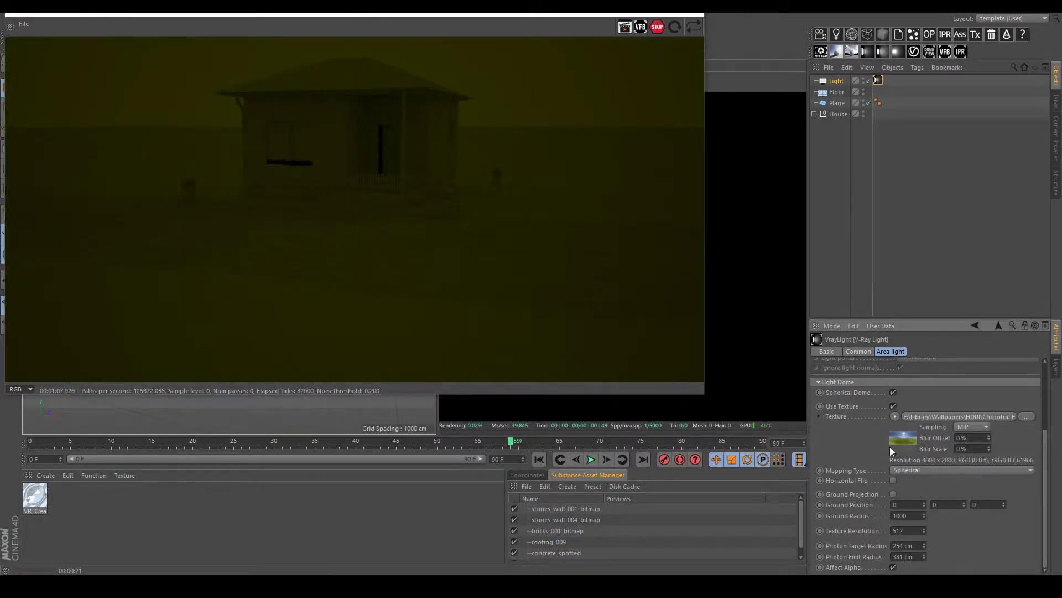
pyautogui.click(895, 416)
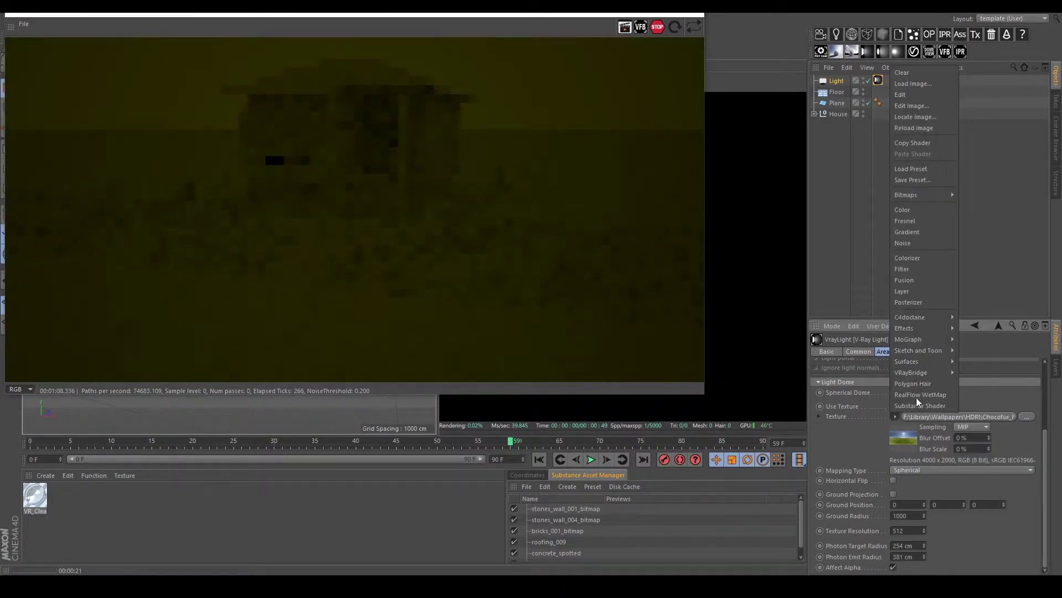
# - Clear the dome texture and replace it with a V-Ray AdvBitmap shader
pyautogui.click(908, 71)
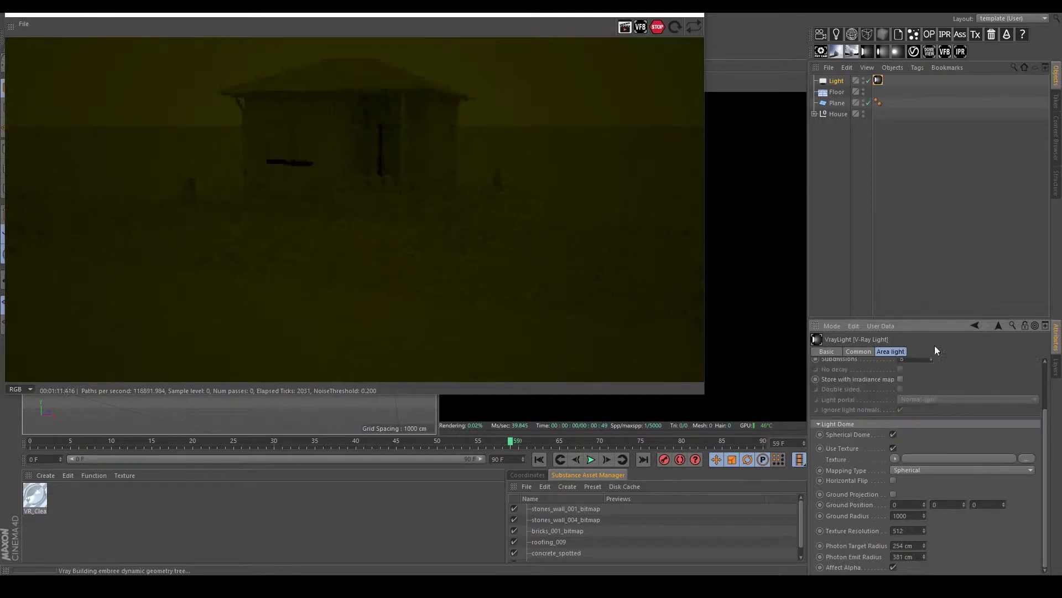
pyautogui.click(897, 457)
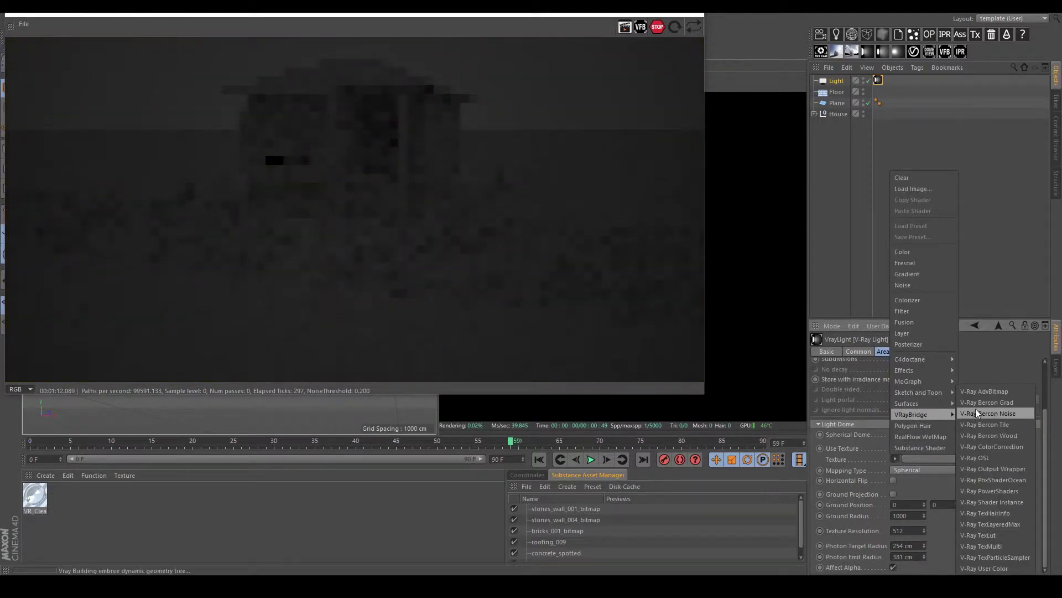
pyautogui.moveTo(911, 413)
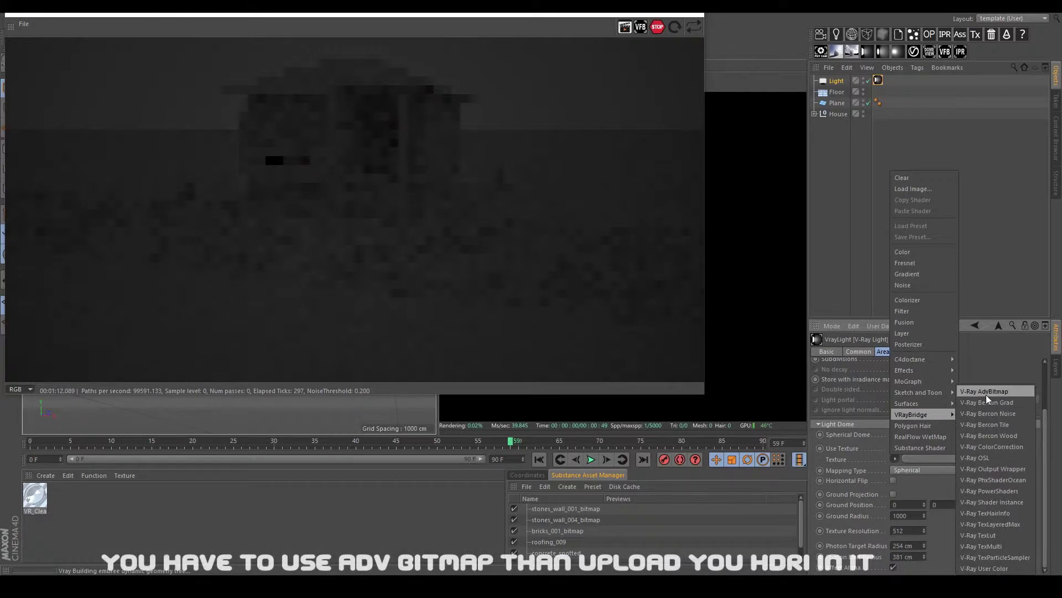
pyautogui.click(991, 393)
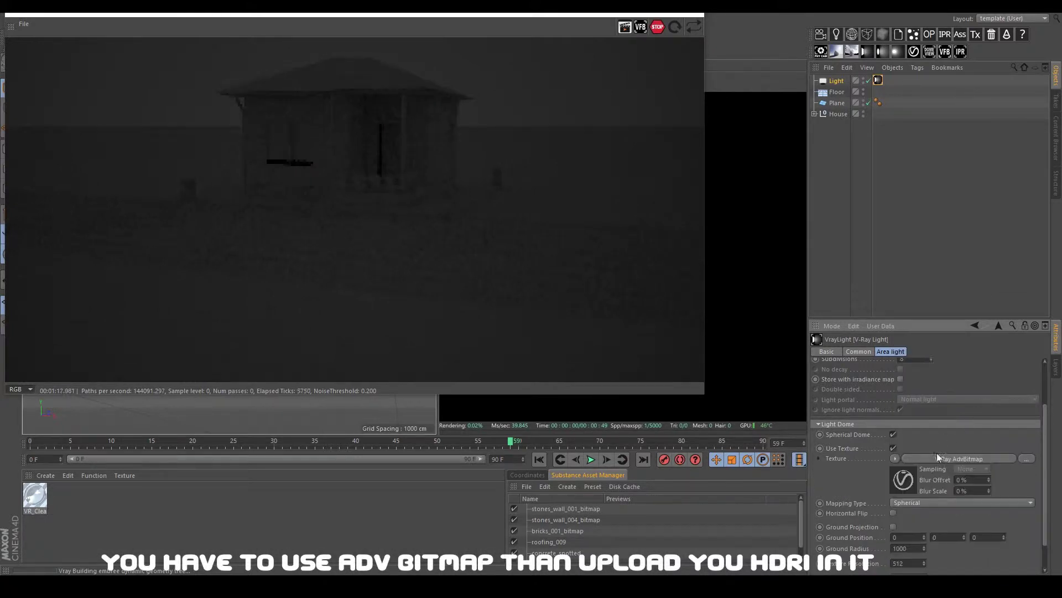
pyautogui.click(906, 479)
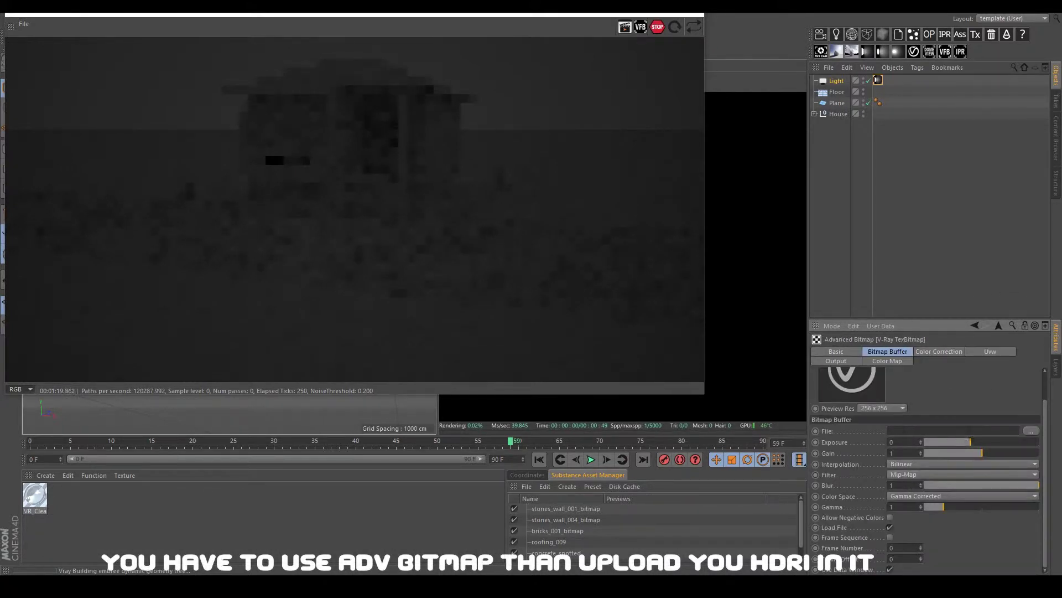
# - Load Chocofur_Free_HDR_01 into the AdvBitmap's File field, removing the yellow tint
pyautogui.click(1032, 431)
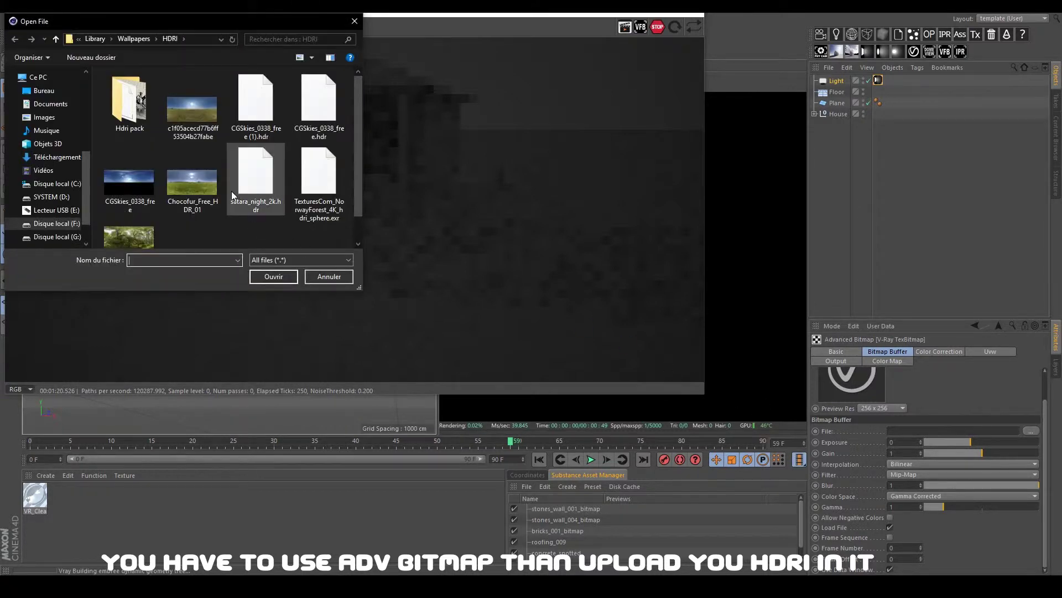
pyautogui.click(209, 178)
pyautogui.doubleClick(209, 179)
pyautogui.click(589, 332)
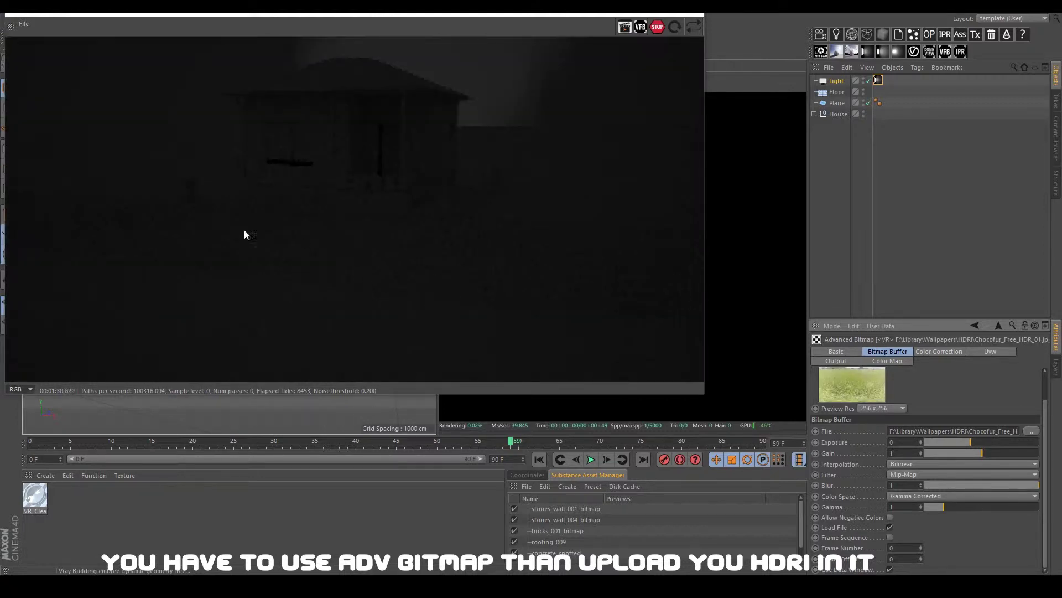
pyautogui.click(24, 24)
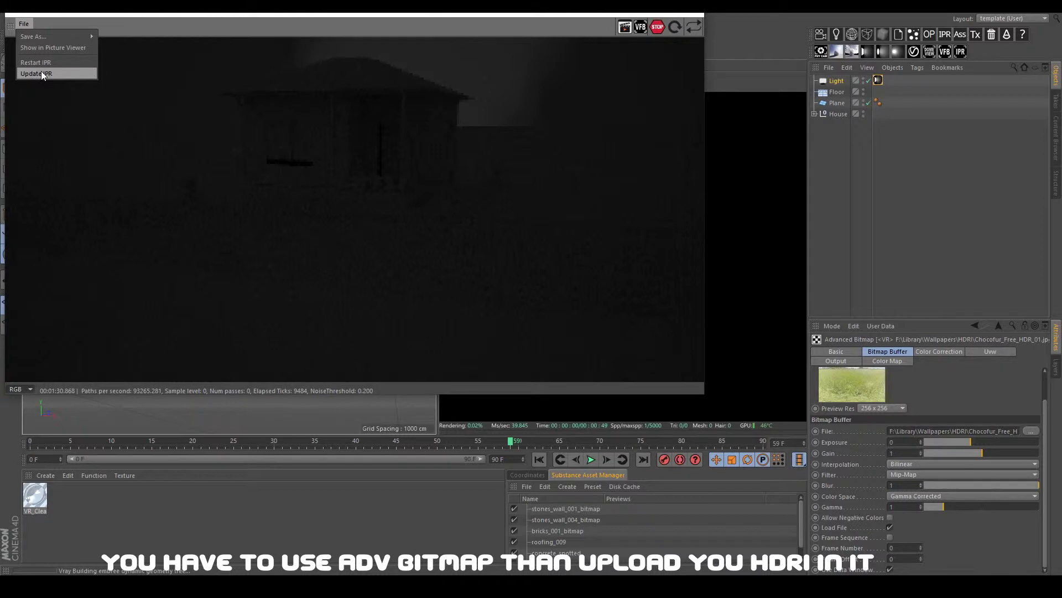
# - Update the IPR render so the HDRI sky and trees appear behind the house
pyautogui.click(41, 73)
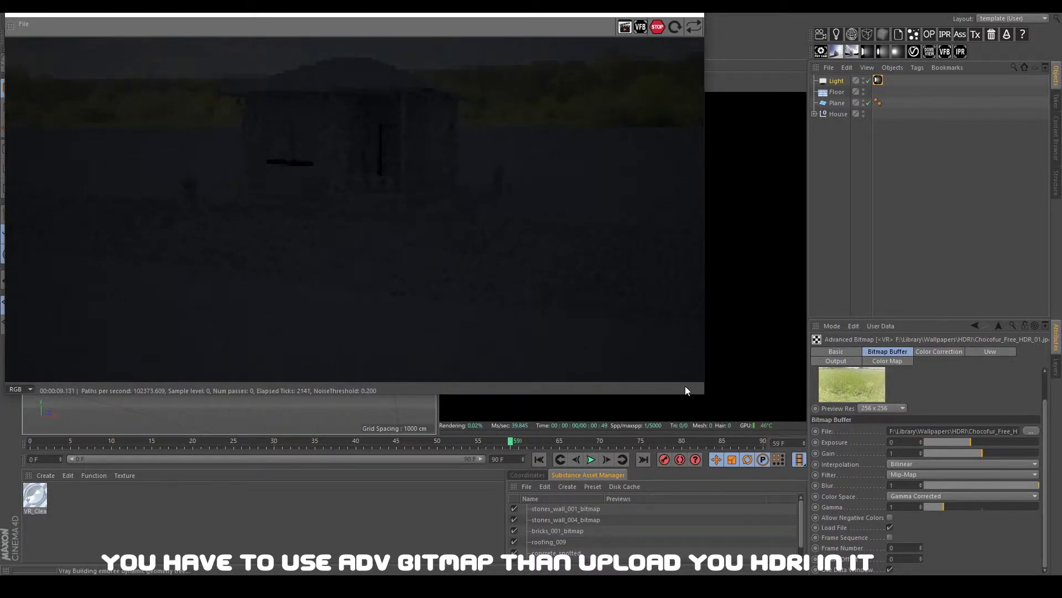
# - Set the dome light's Common intensity to 35 and update the IPR render
pyautogui.click(975, 326)
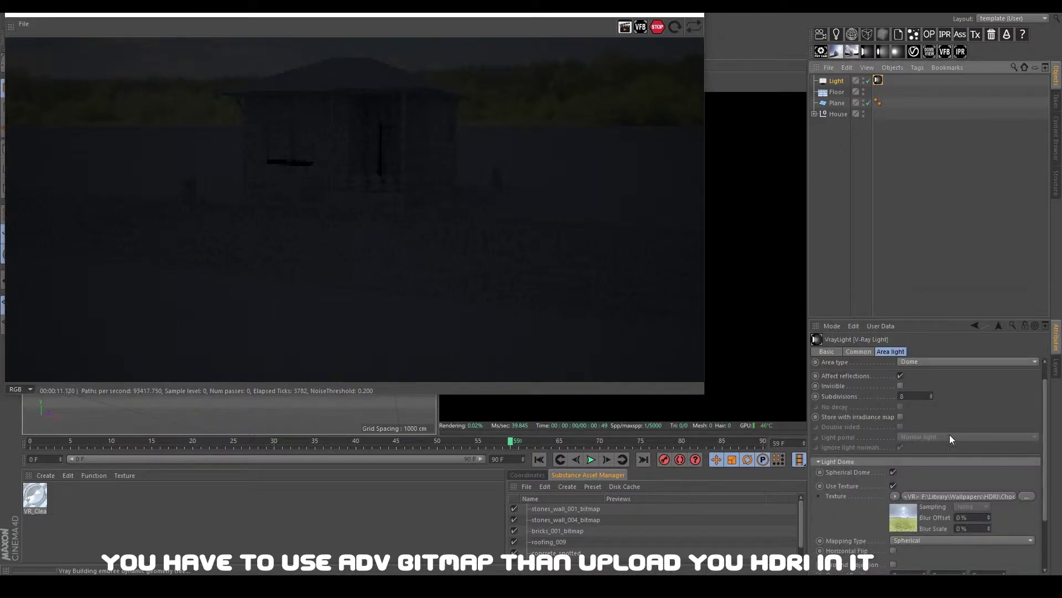
pyautogui.scroll(3, 870, 516)
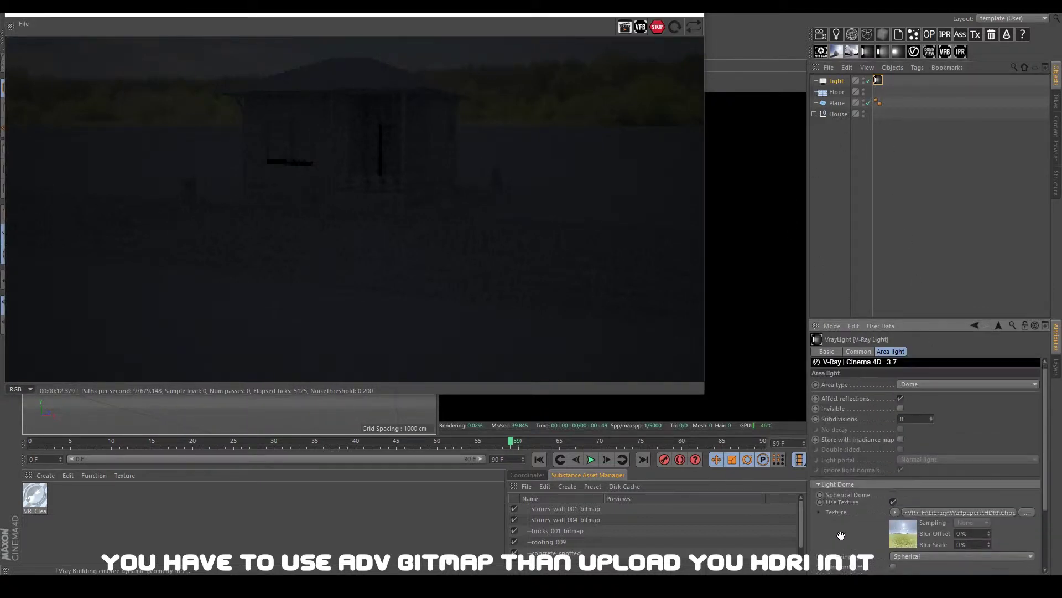
pyautogui.click(858, 352)
pyautogui.click(891, 409)
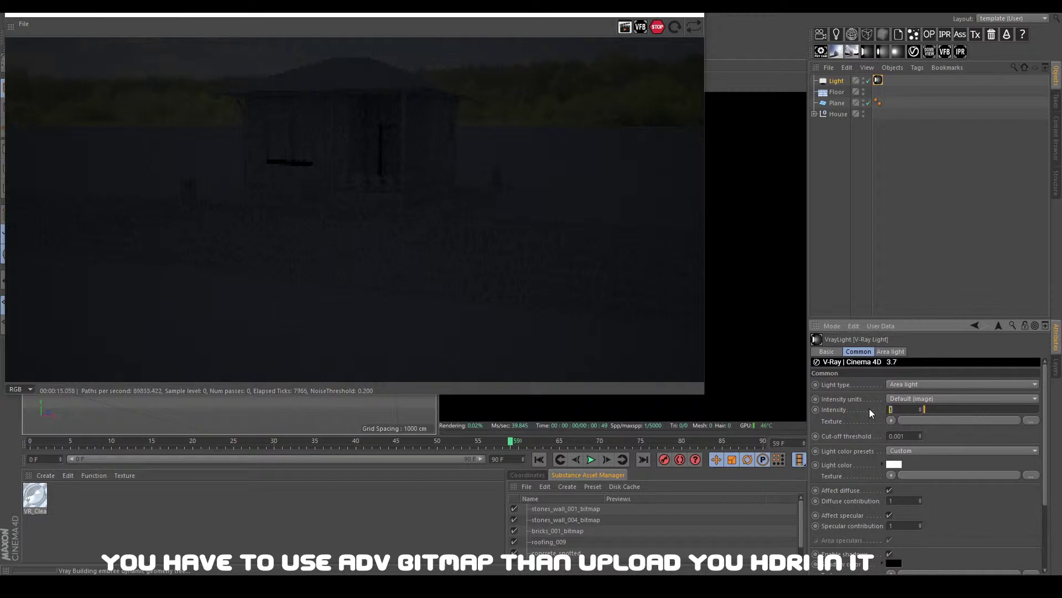
pyautogui.write('5')
pyautogui.press('Return')
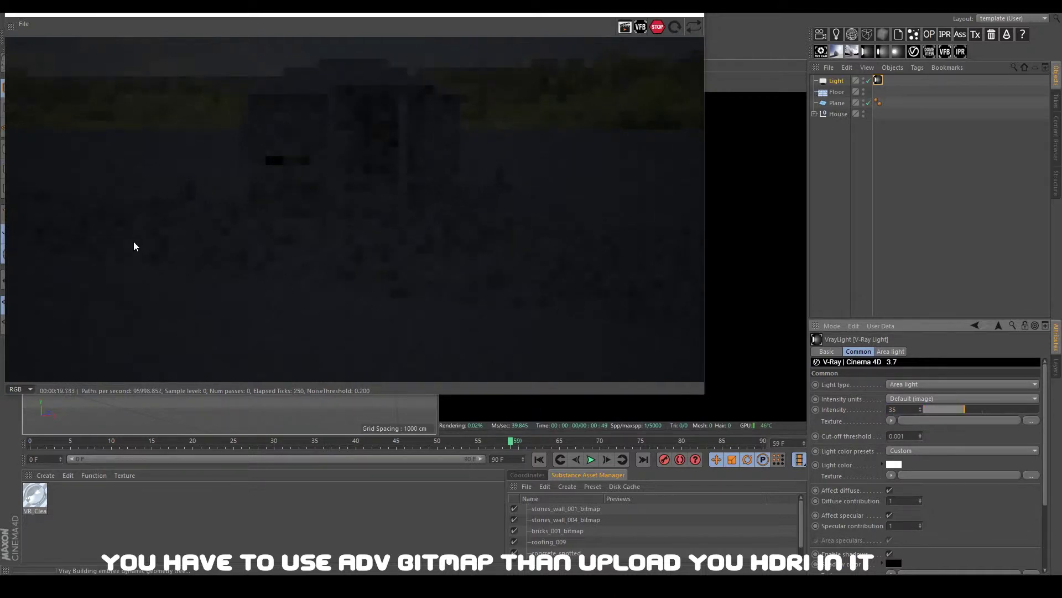
pyautogui.click(31, 23)
pyautogui.click(35, 76)
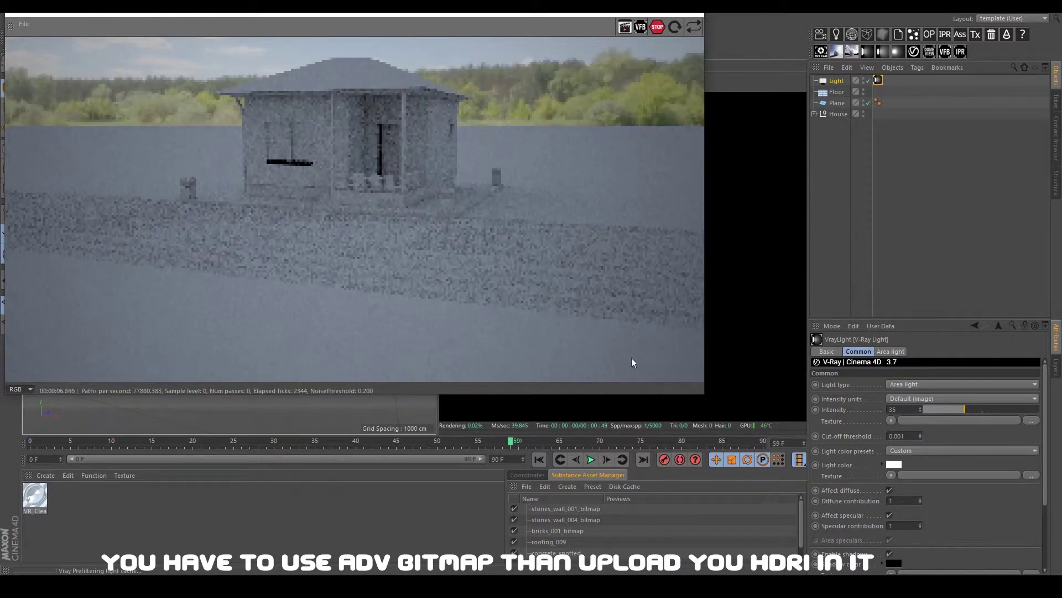
# - Raise the light intensity to 50 and refresh the IPR render
pyautogui.click(899, 409)
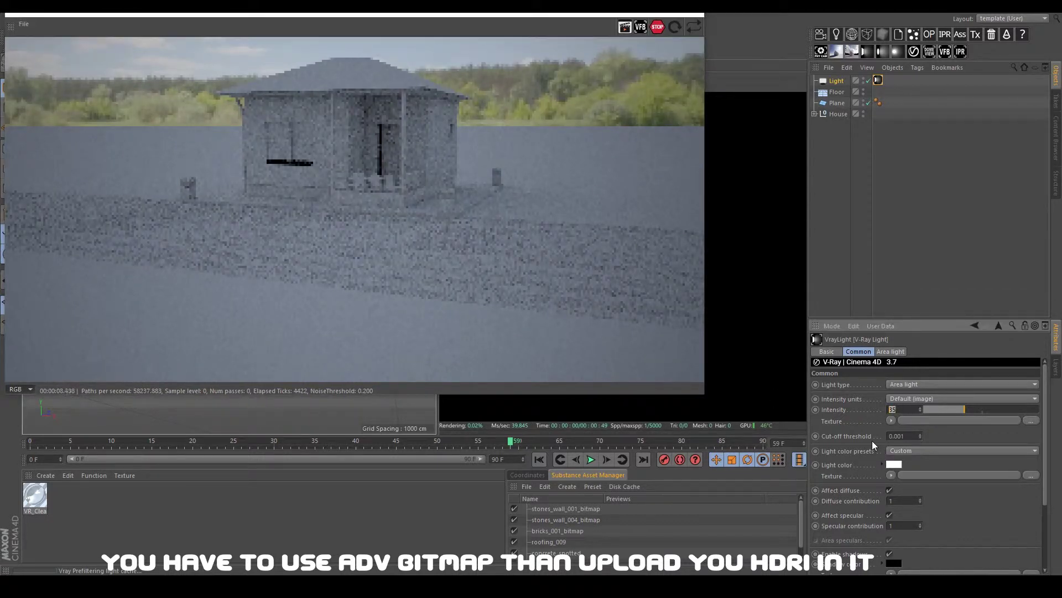
pyautogui.write('50')
pyautogui.press('Return')
pyautogui.click(24, 24)
pyautogui.click(50, 73)
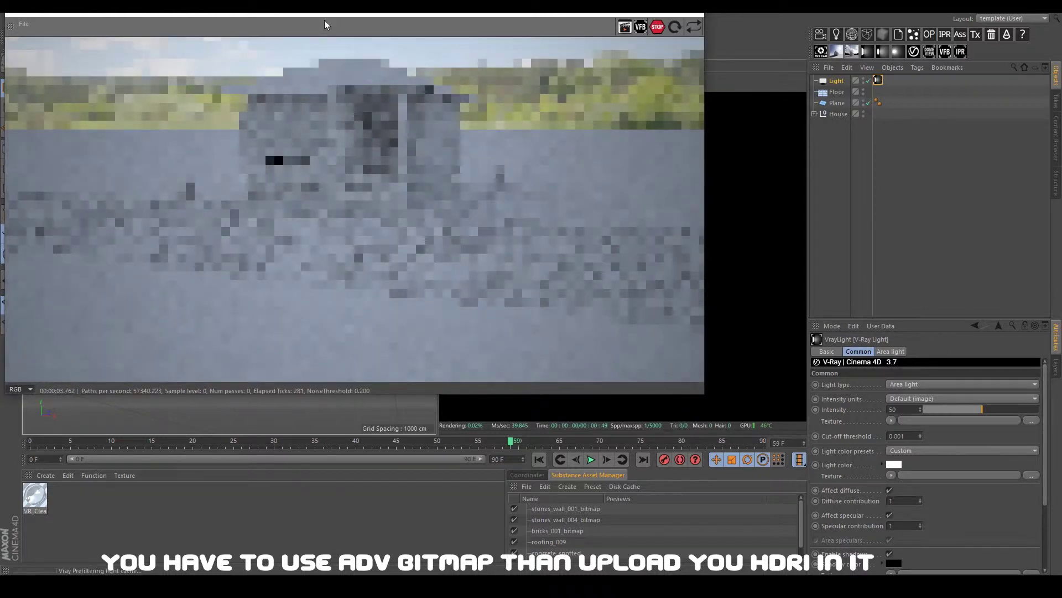
pyautogui.moveTo(326, 22); pyautogui.dragTo(410, 45)
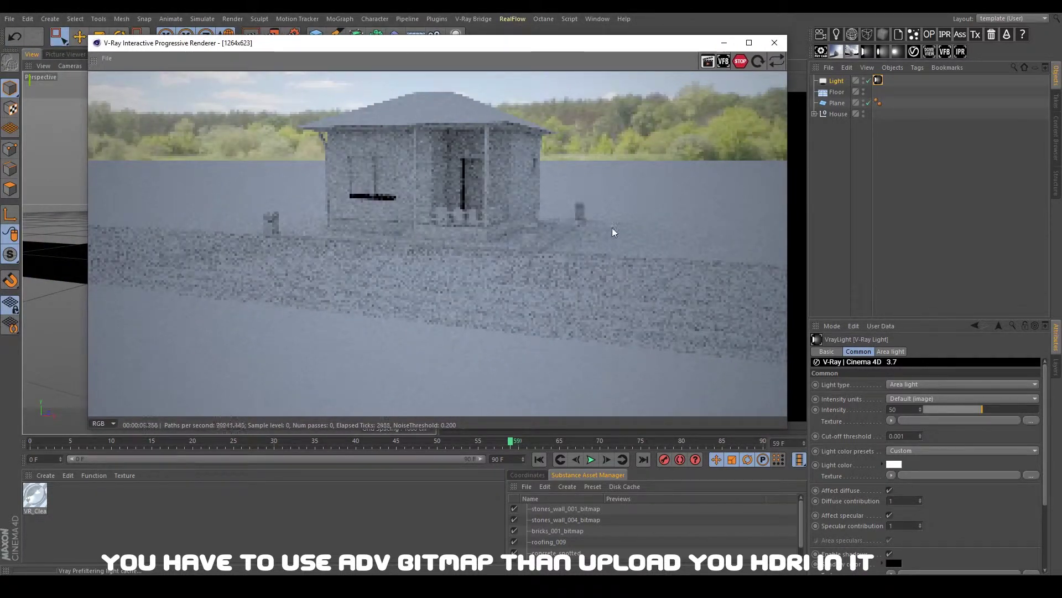
# - Raise the light intensity to 75
pyautogui.click(893, 410)
pyautogui.write('75')
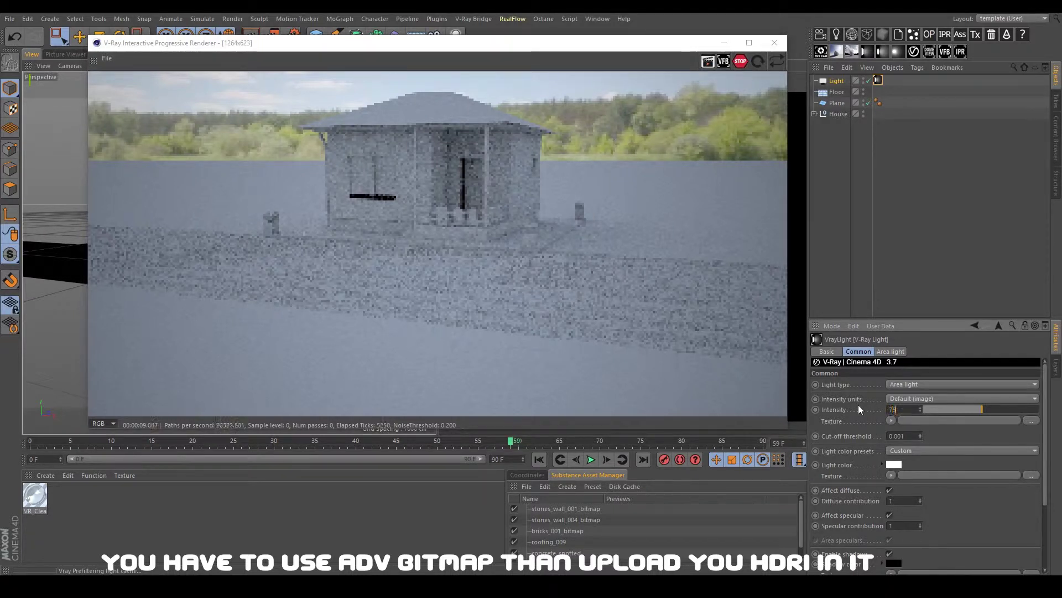
pyautogui.press('Return')
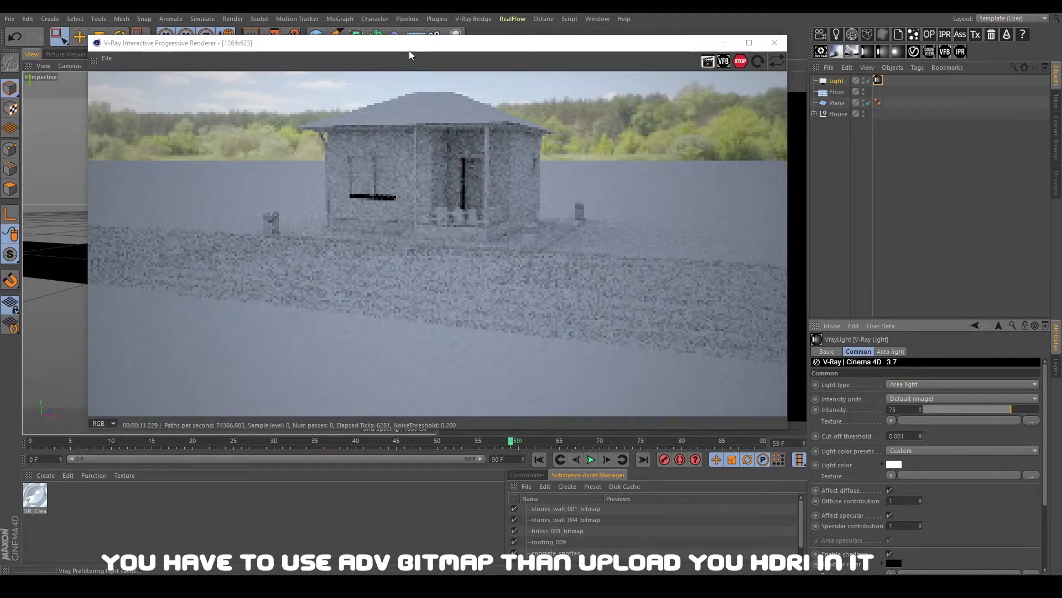
pyautogui.moveTo(409, 51); pyautogui.dragTo(379, 115)
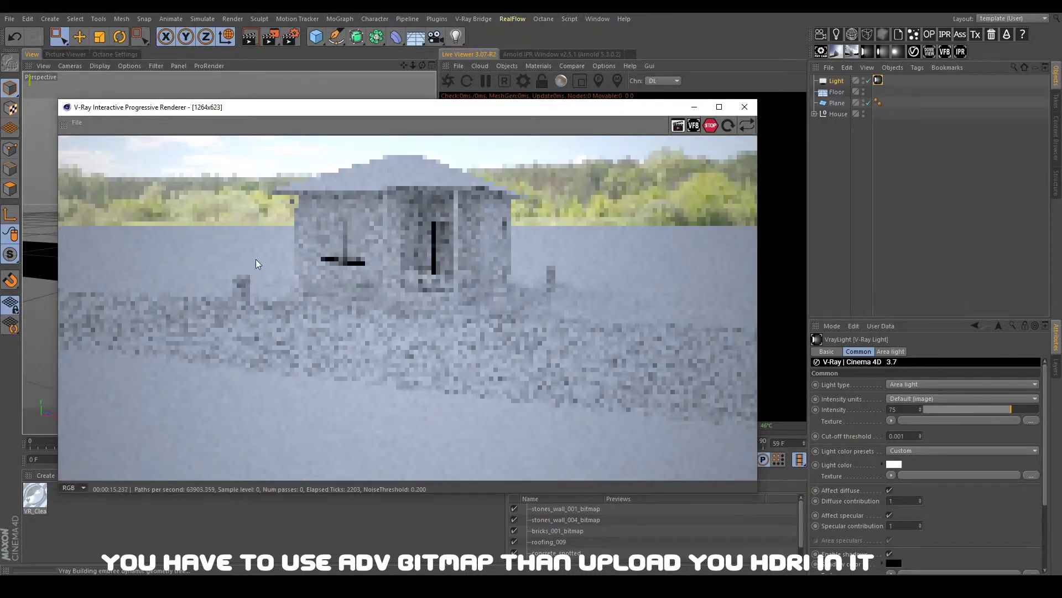
# - In V-Ray RT render settings, tick Use RT Engine for Production with RT Type 4 - CUDA single kernel
pyautogui.click(290, 36)
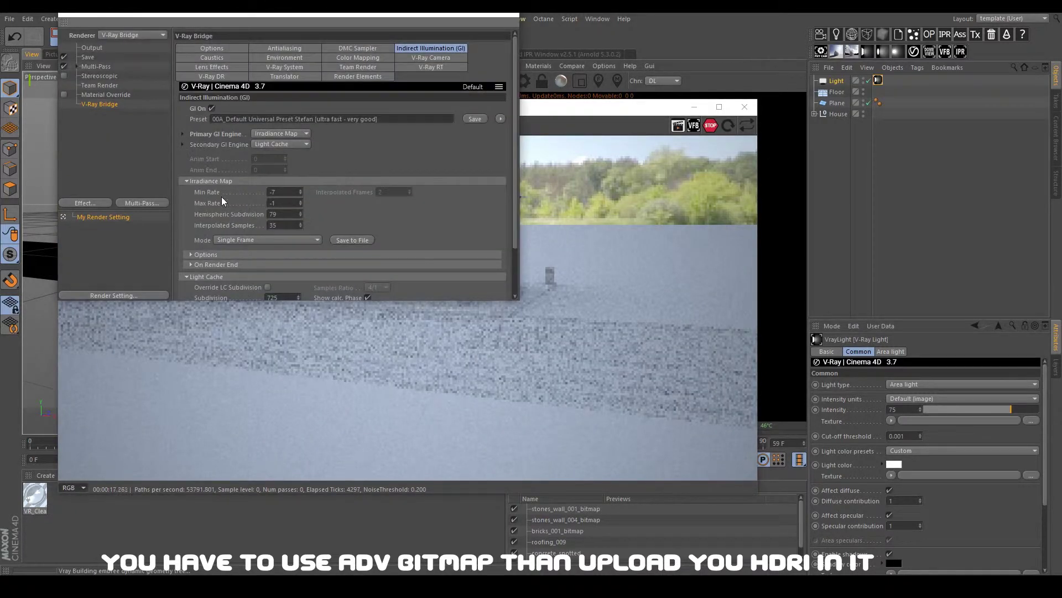
pyautogui.click(404, 67)
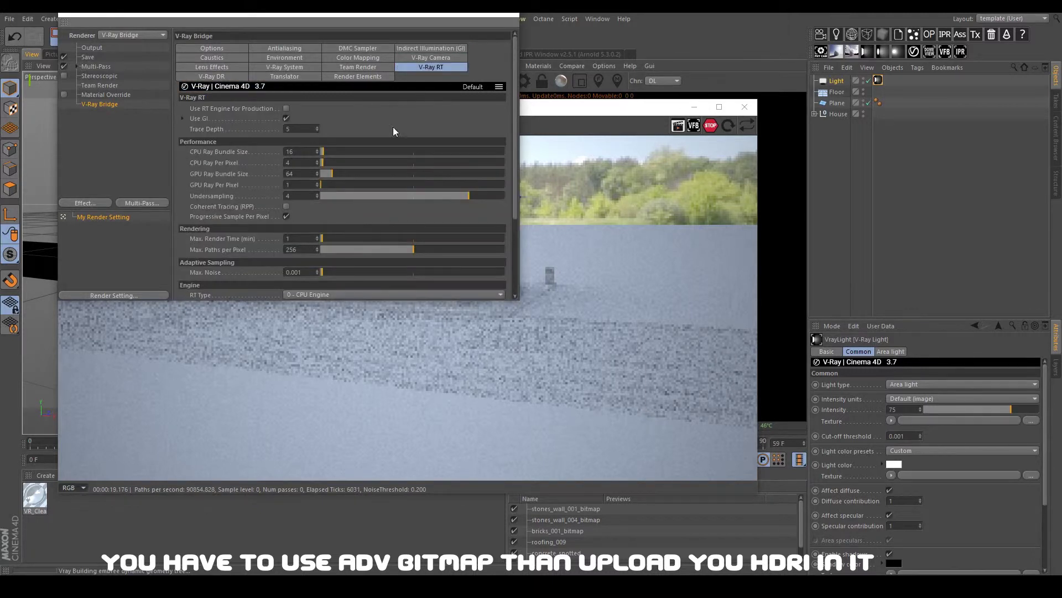
pyautogui.click(286, 108)
pyautogui.click(297, 293)
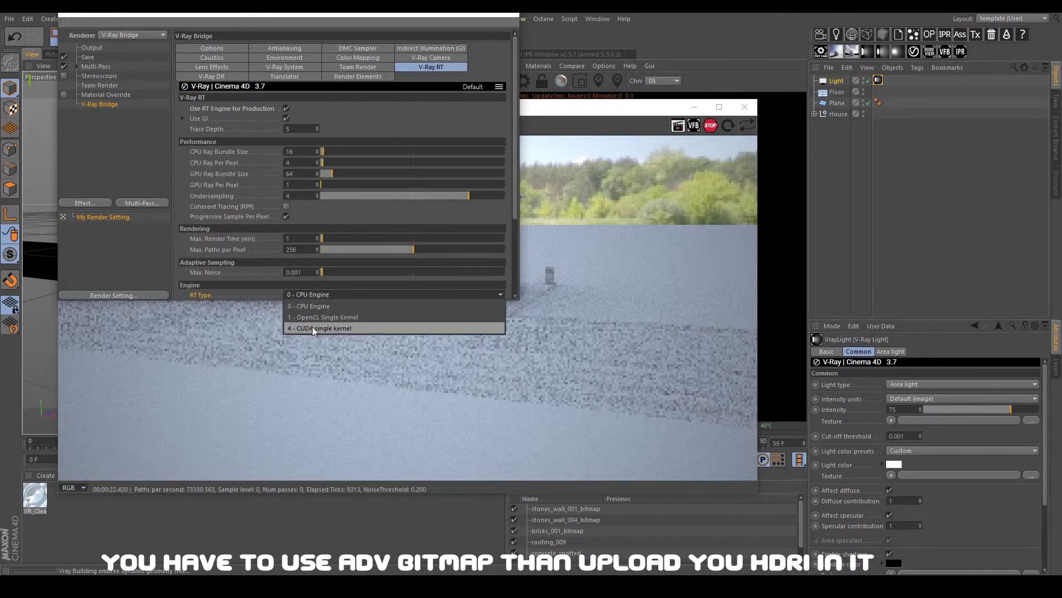
pyautogui.click(312, 327)
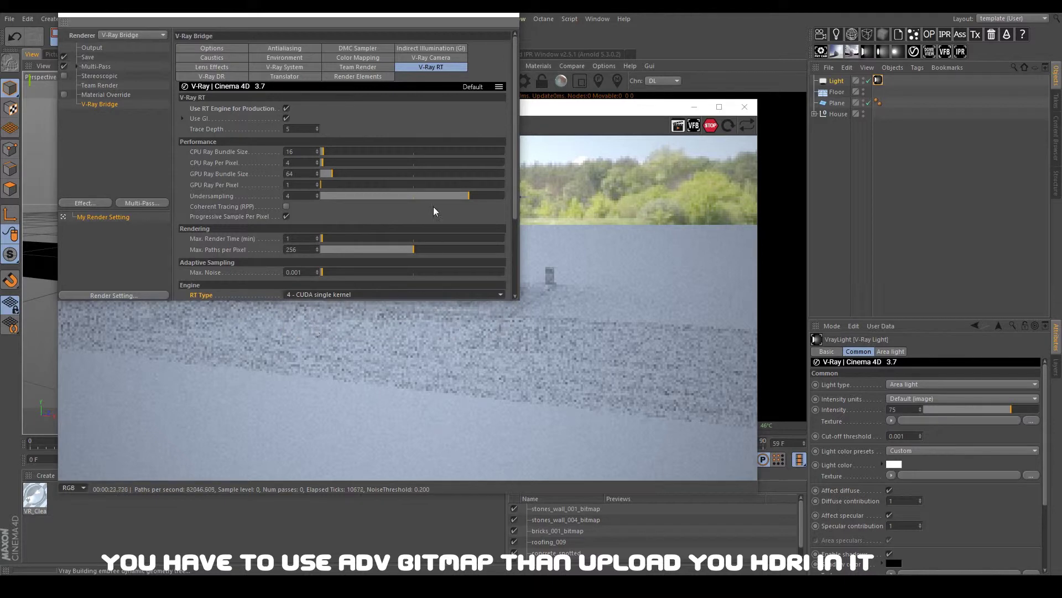
pyautogui.click(507, 16)
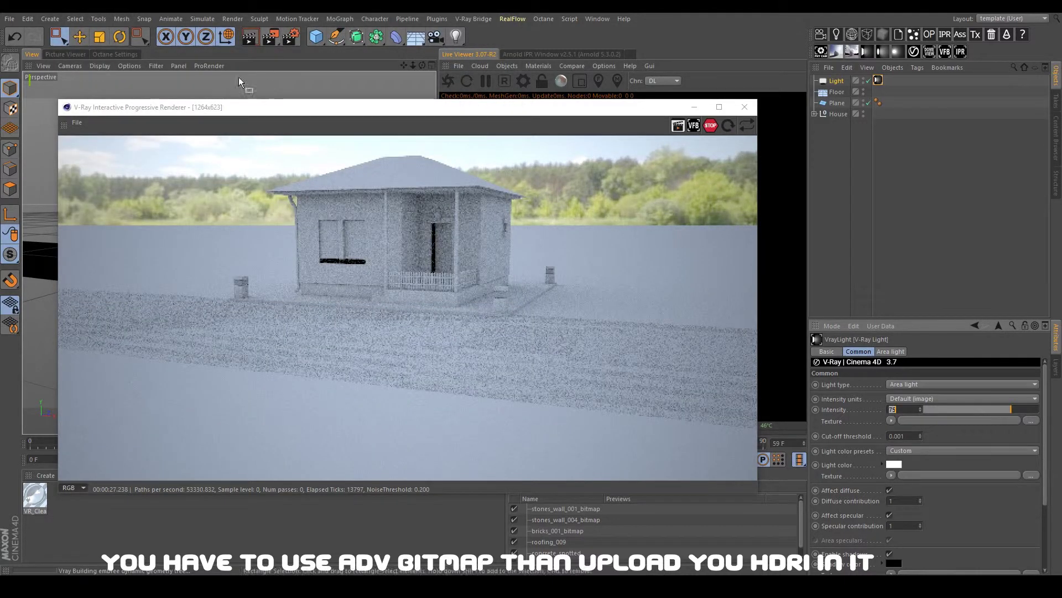
# - Restart the IPR render and disable the Plane object
pyautogui.click(79, 122)
pyautogui.click(90, 161)
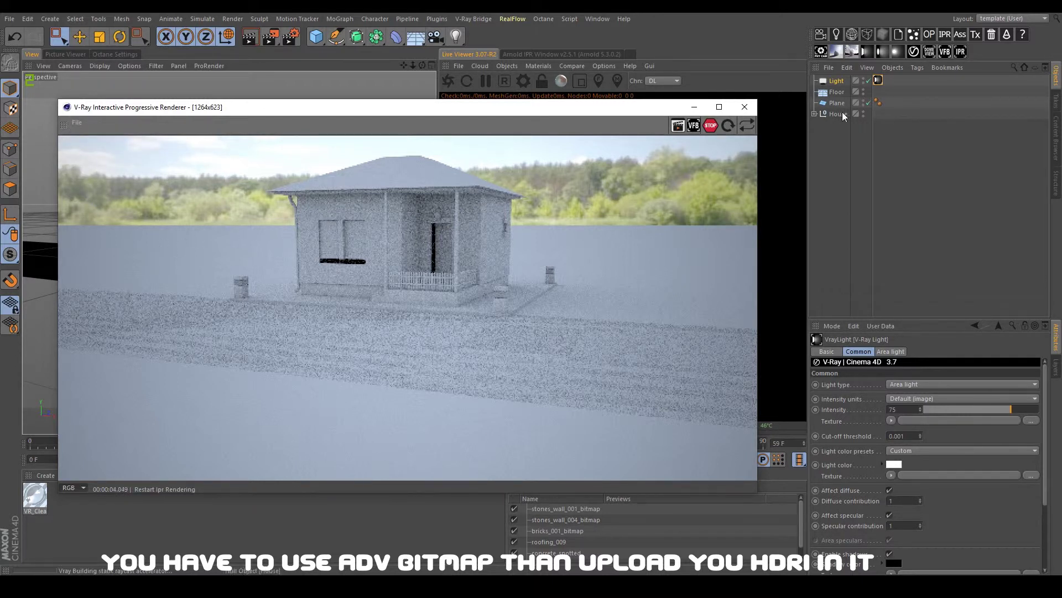
pyautogui.click(868, 103)
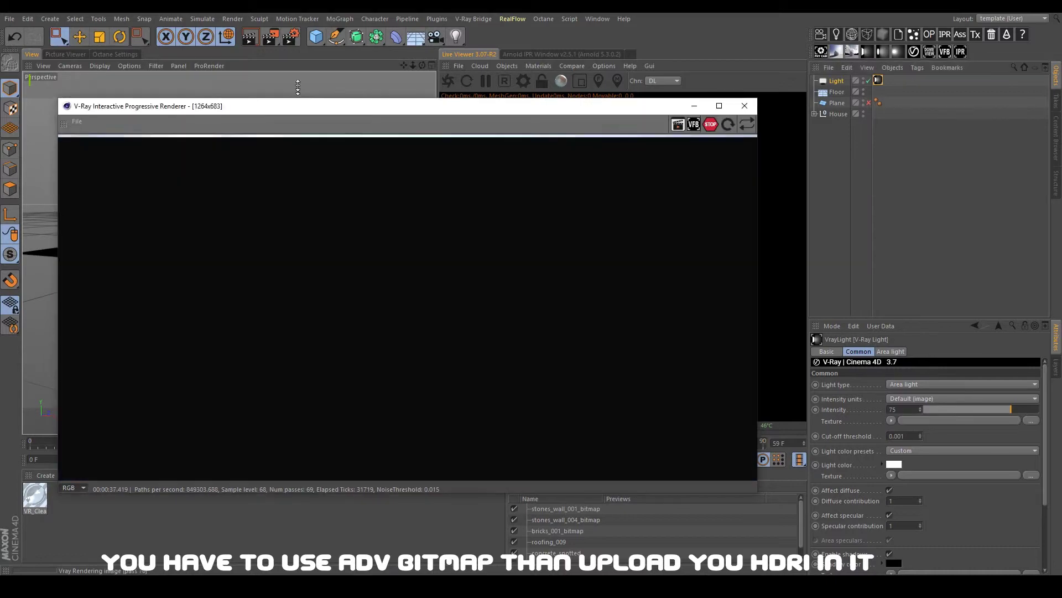
# - Make the IPR window taller, reposition it, and reframe the camera lower on the house
pyautogui.moveTo(298, 103); pyautogui.dragTo(297, 12)
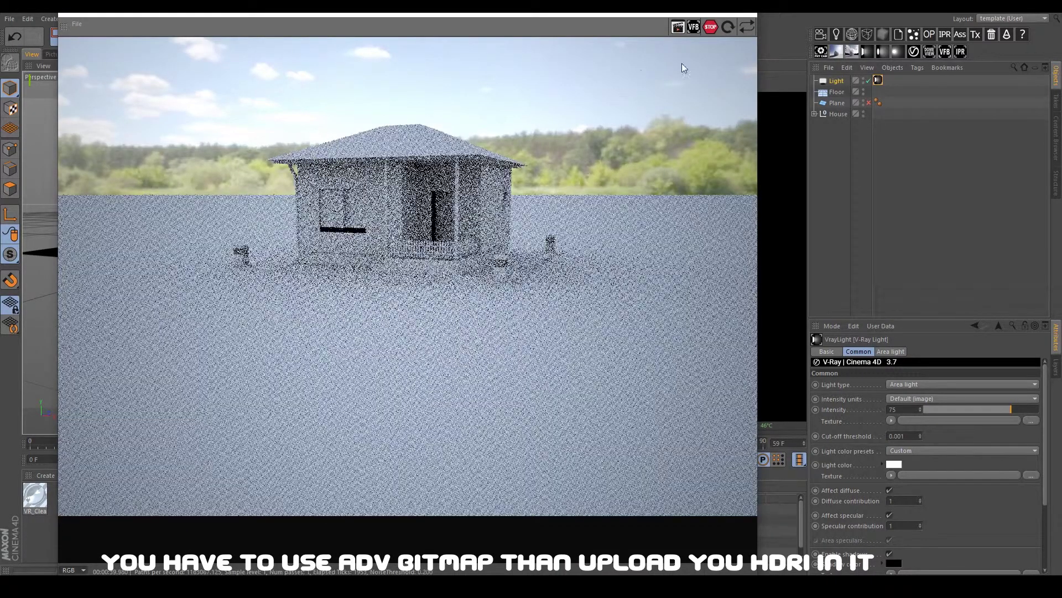
pyautogui.moveTo(634, 12)
pyautogui.mouseDown()
pyautogui.moveTo(653, 78)
pyautogui.moveTo(630, 123)
pyautogui.mouseUp()
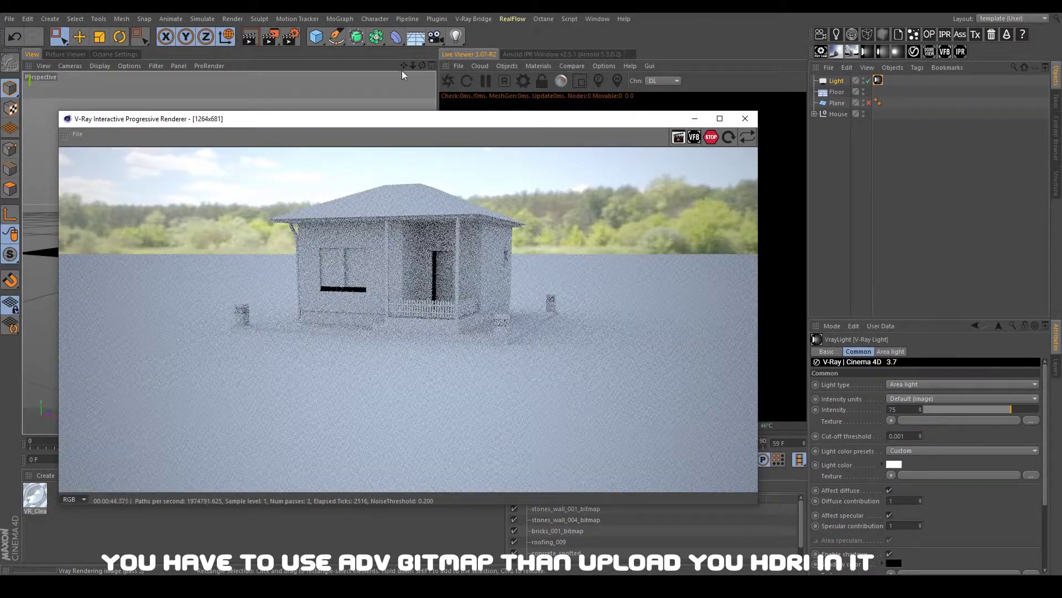
pyautogui.moveTo(404, 65); pyautogui.dragTo(403, 65)
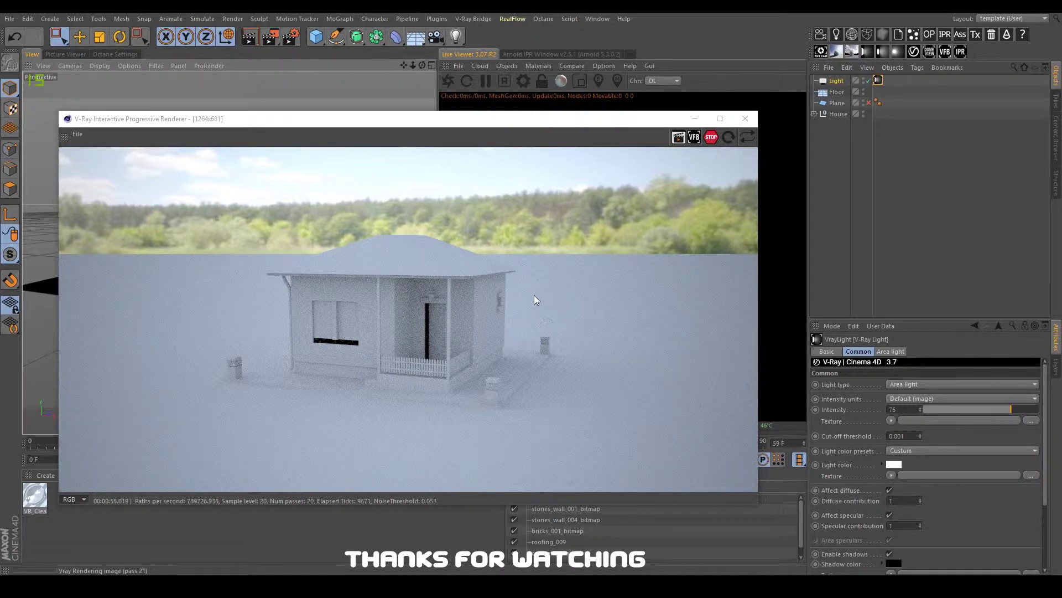
pyautogui.hotkey('alt', 'Tab')
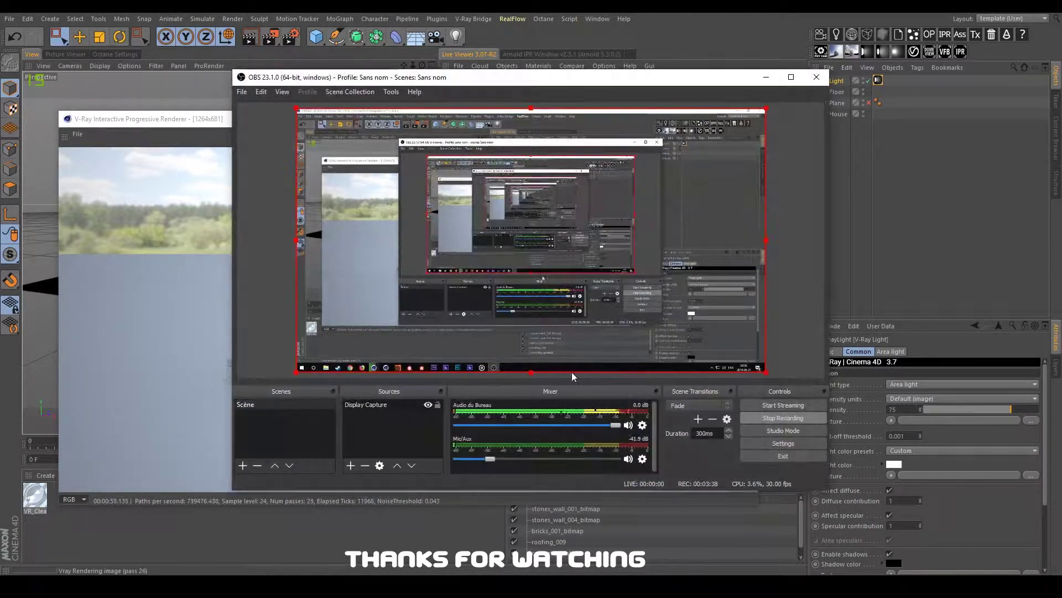